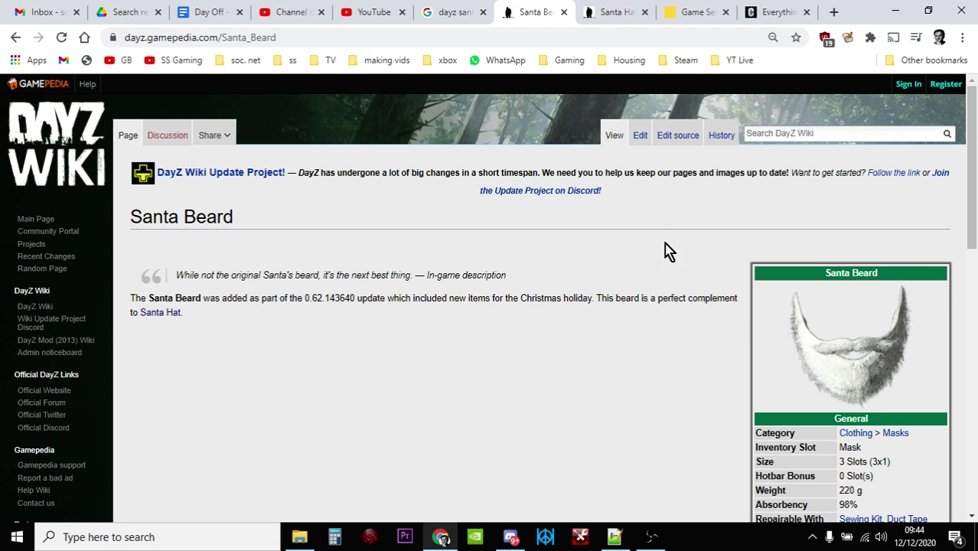
Switch to the DayZ Wiki Santa Hat page and view its item stats.
{"action": "left_click", "coordinate": [612, 27]}
{"action": "scroll", "coordinate": [536, 353], "scroll_direction": "up", "scroll_amount": 1}
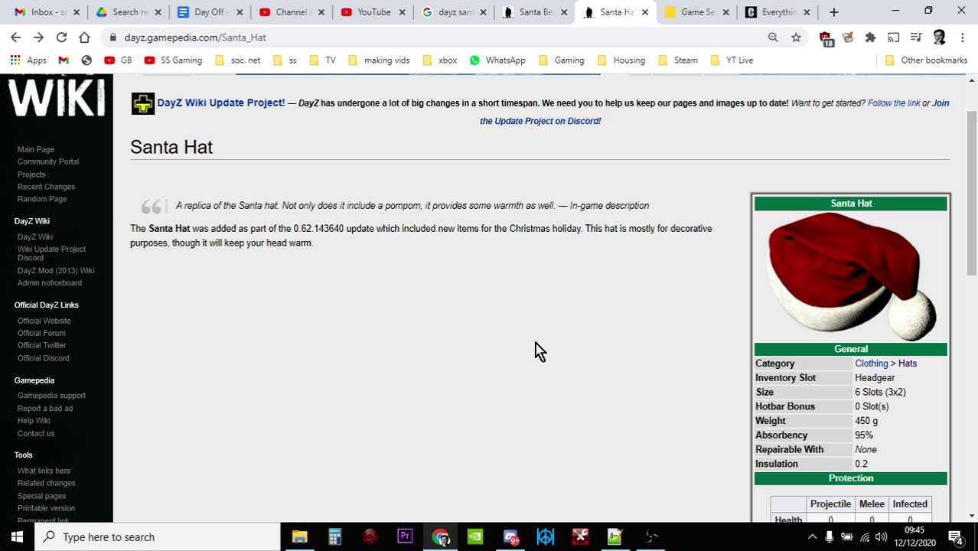
Open the File Browser of the 1C Scalespeeder Gaming PS4 server from Nitrado's game server list.
{"action": "left_click", "coordinate": [678, 15]}
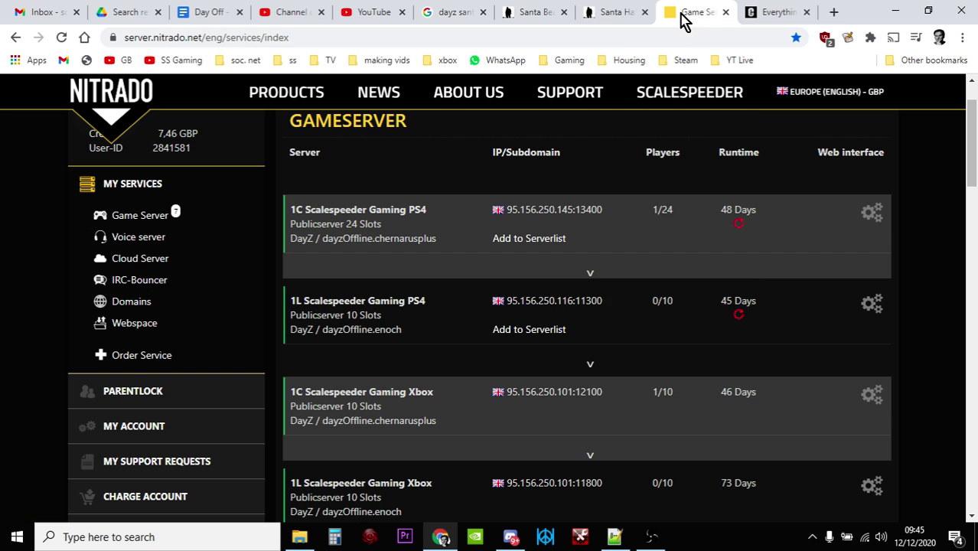
{"action": "scroll", "coordinate": [681, 279], "scroll_direction": "up", "scroll_amount": 1}
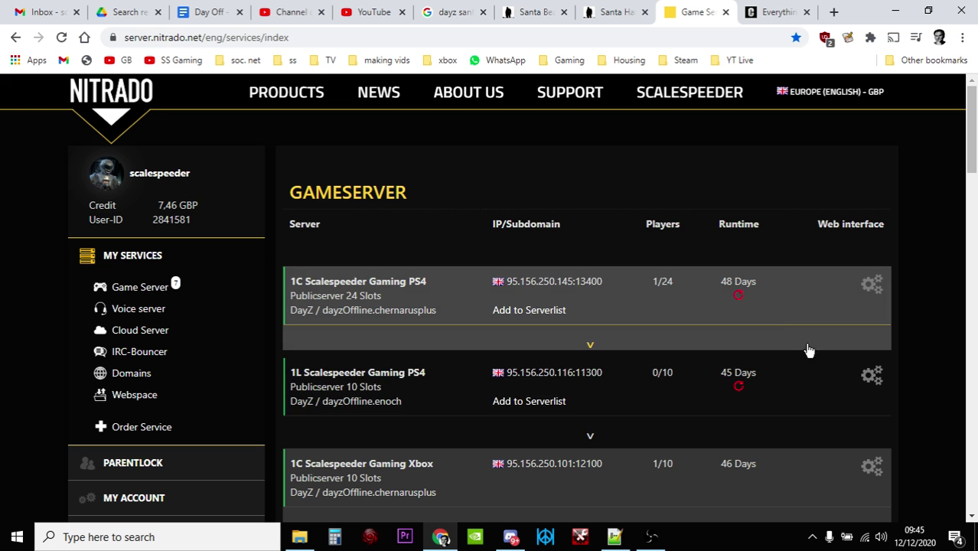
{"action": "left_click", "coordinate": [871, 286]}
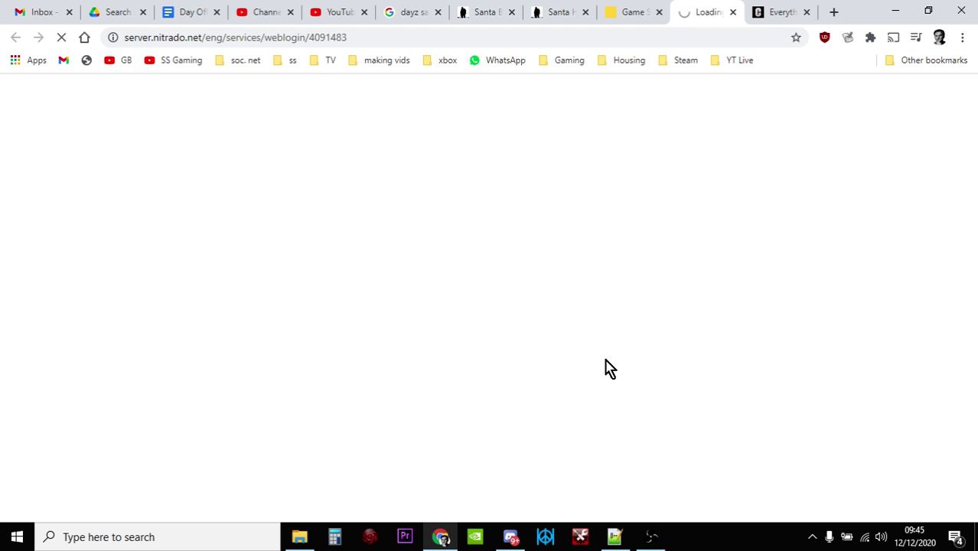
{"action": "scroll", "coordinate": [538, 317], "scroll_direction": "down", "scroll_amount": 1}
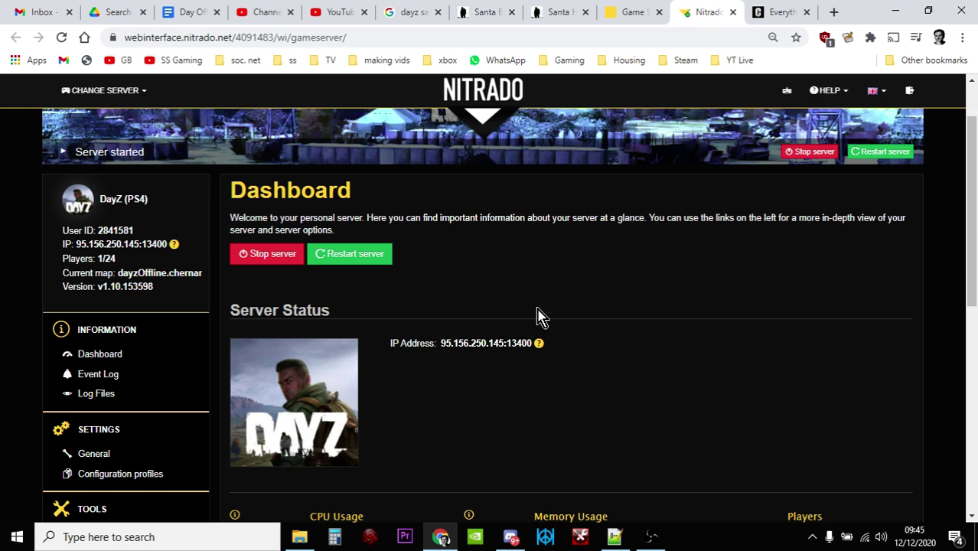
{"action": "scroll", "coordinate": [538, 317], "scroll_direction": "down", "scroll_amount": 1}
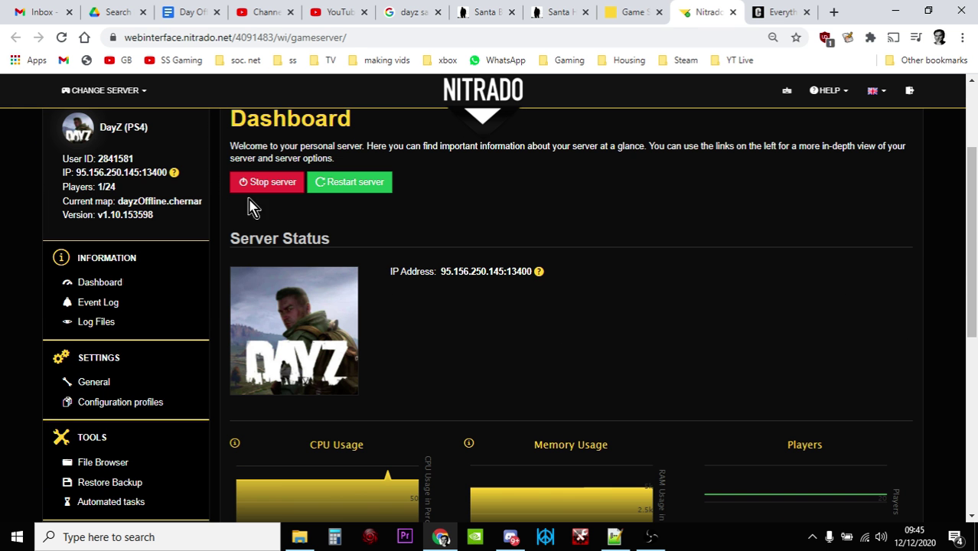
{"action": "scroll", "coordinate": [117, 337], "scroll_direction": "down", "scroll_amount": 2}
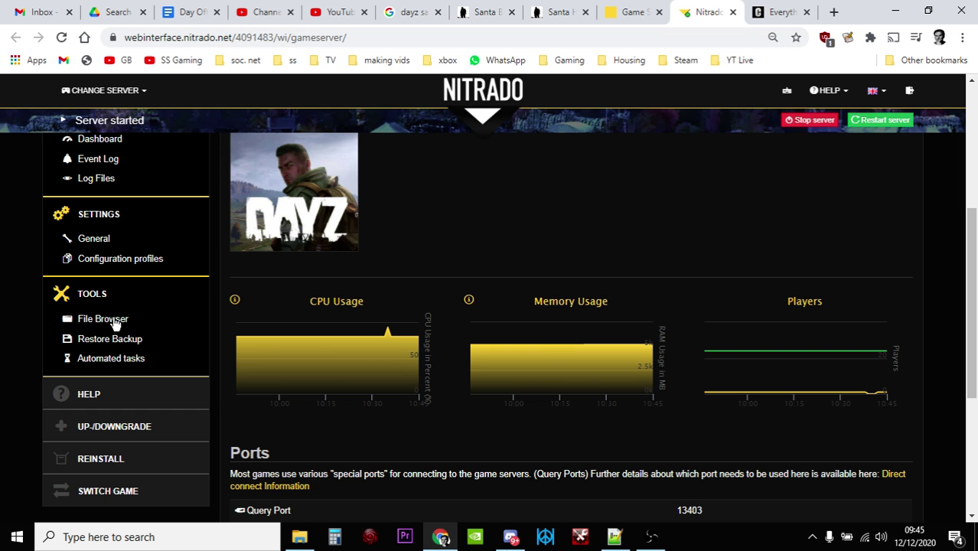
{"action": "left_click", "coordinate": [123, 338]}
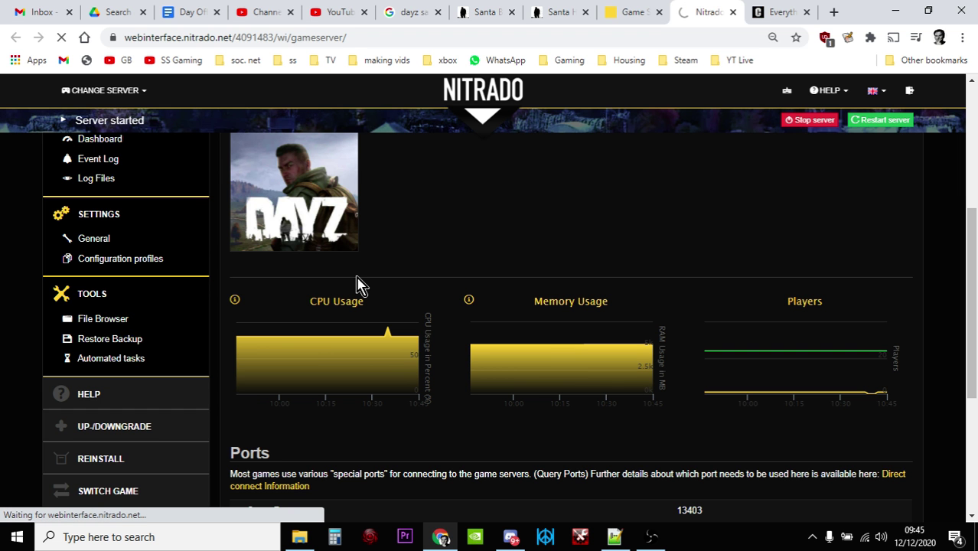
{"action": "scroll", "coordinate": [360, 285], "scroll_direction": "down", "scroll_amount": 1}
{"action": "scroll", "coordinate": [360, 285], "scroll_direction": "down", "scroll_amount": 1}
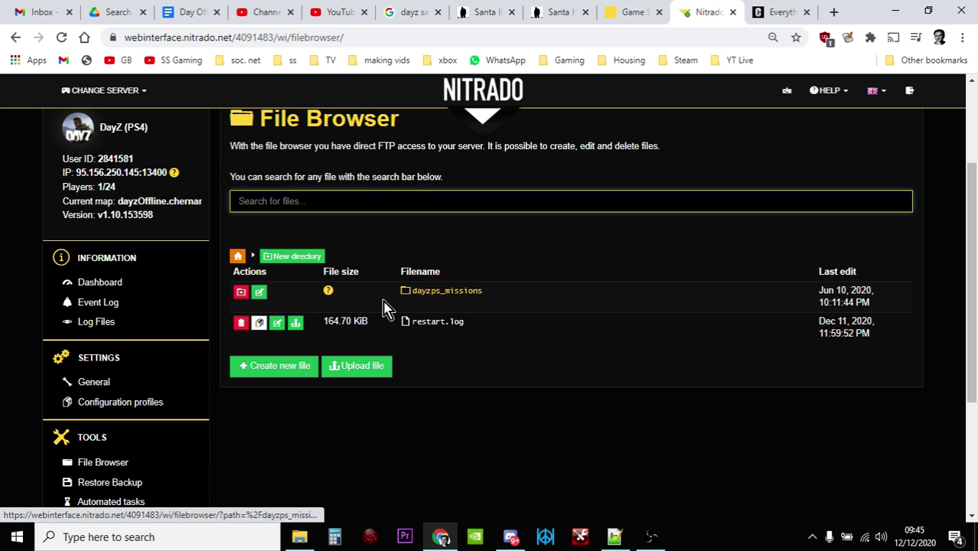
Browse dayzps_missions > dayzOffline.chernarusplus > db to list types.xml and the other XML files.
{"action": "left_click", "coordinate": [462, 297]}
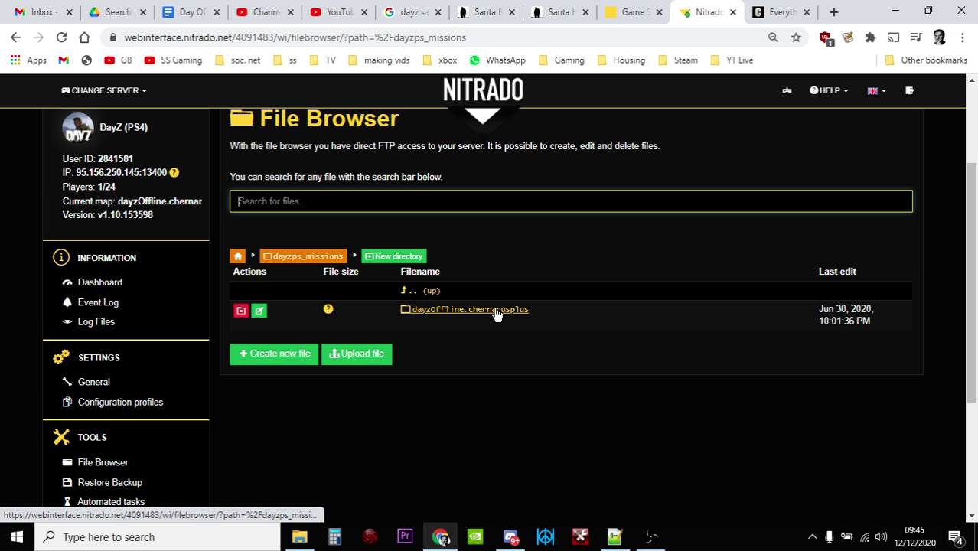
{"action": "left_click", "coordinate": [498, 317]}
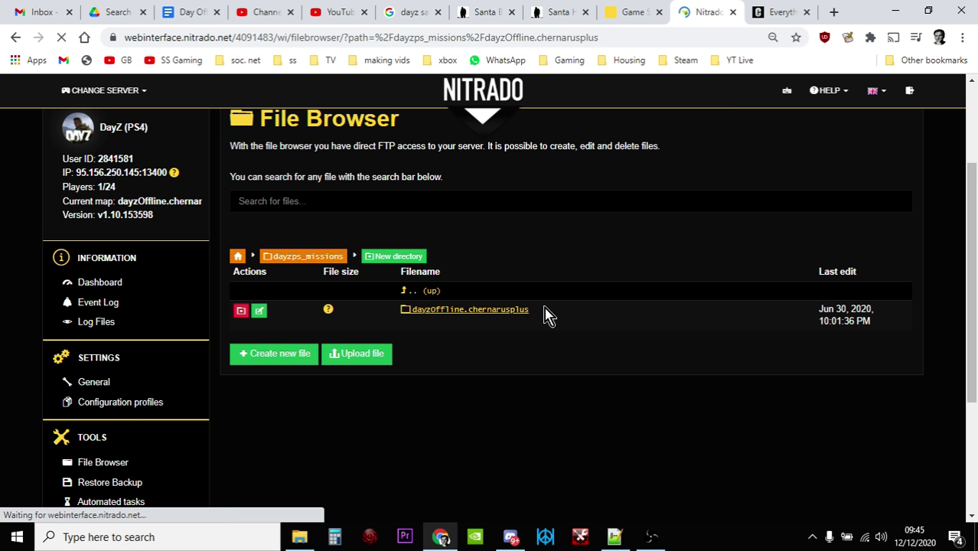
{"action": "scroll", "coordinate": [545, 314], "scroll_direction": "down", "scroll_amount": 2}
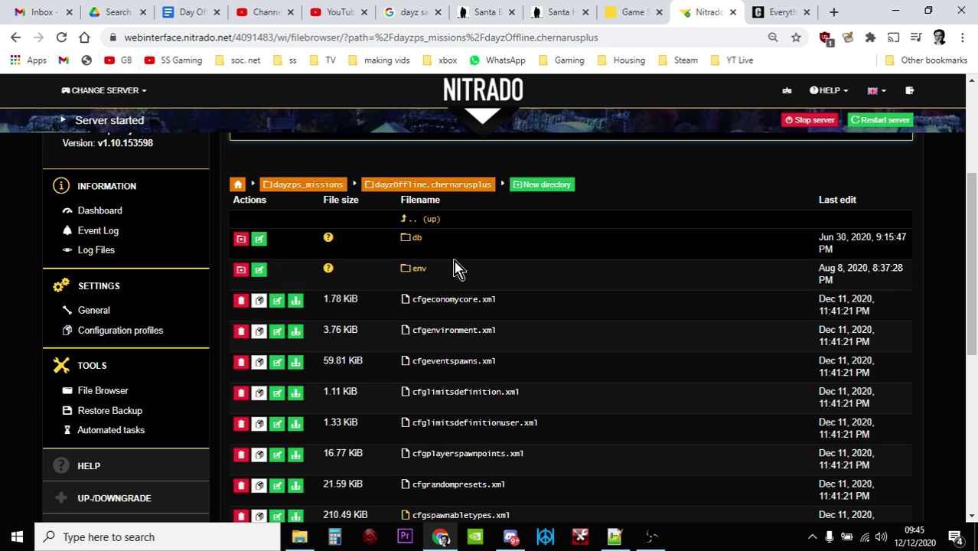
{"action": "left_click", "coordinate": [413, 239]}
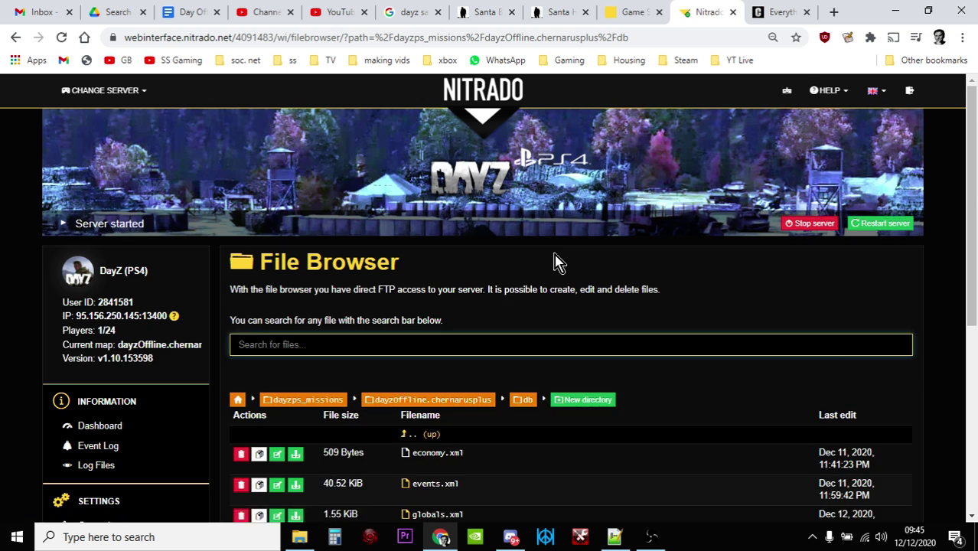
{"action": "scroll", "coordinate": [557, 262], "scroll_direction": "down", "scroll_amount": 2}
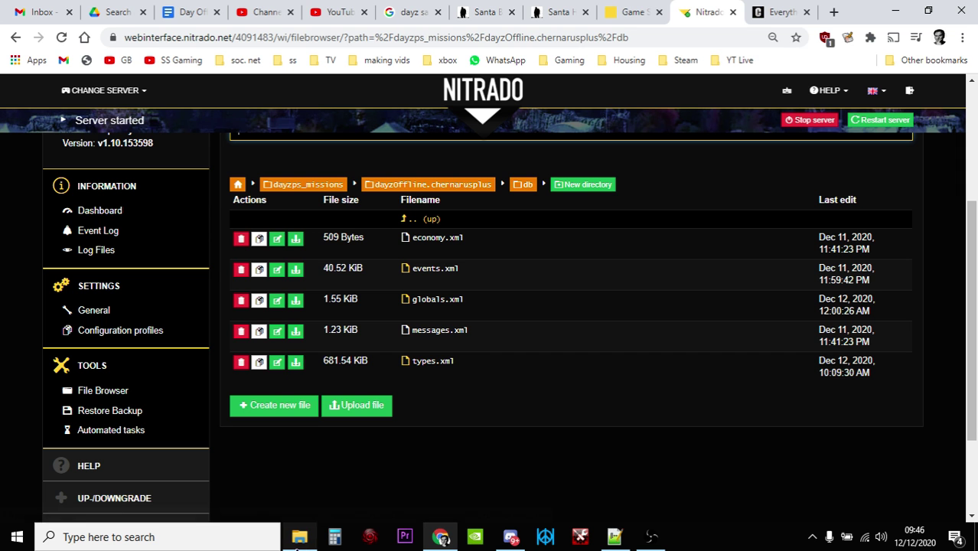
Show the local DayZ 1.10 XMLs mod folder with its types file in File Explorer.
{"action": "left_click", "coordinate": [299, 537]}
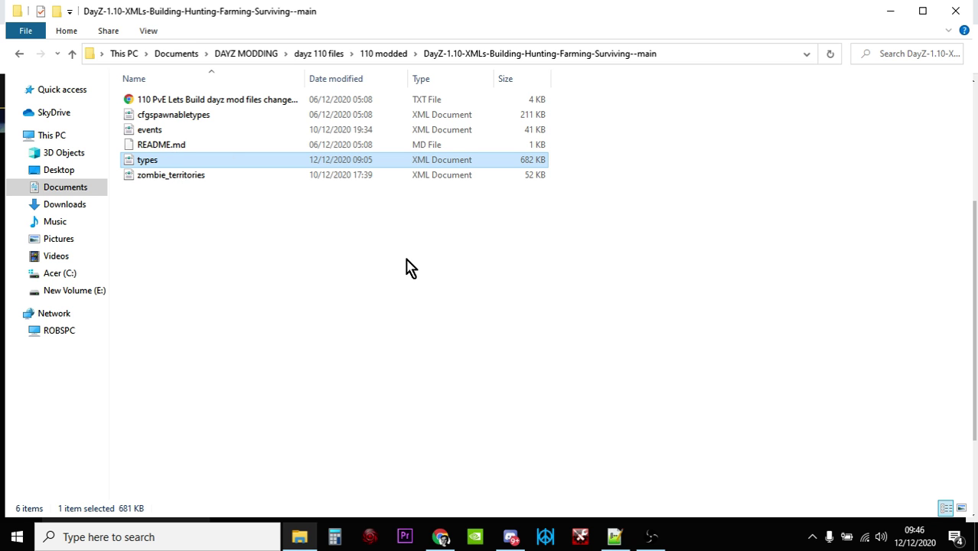
Bring the local types.xml forward in Notepad++ and move to the top of the file.
{"action": "left_click", "coordinate": [615, 536]}
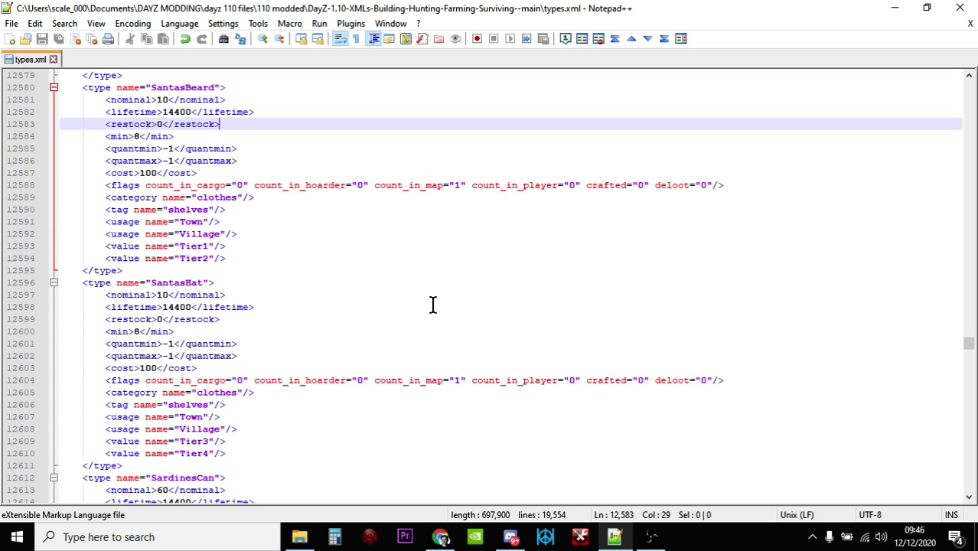
{"action": "scroll", "coordinate": [433, 305], "scroll_direction": "up", "scroll_amount": 1}
{"action": "left_click", "coordinate": [371, 125]}
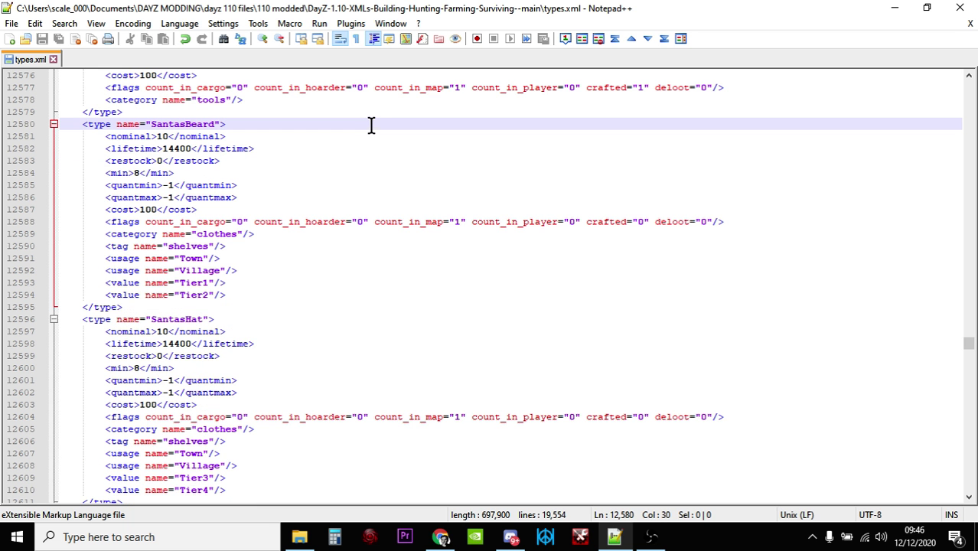
{"action": "left_click_drag", "start_coordinate": [968, 345], "coordinate": [968, 89]}
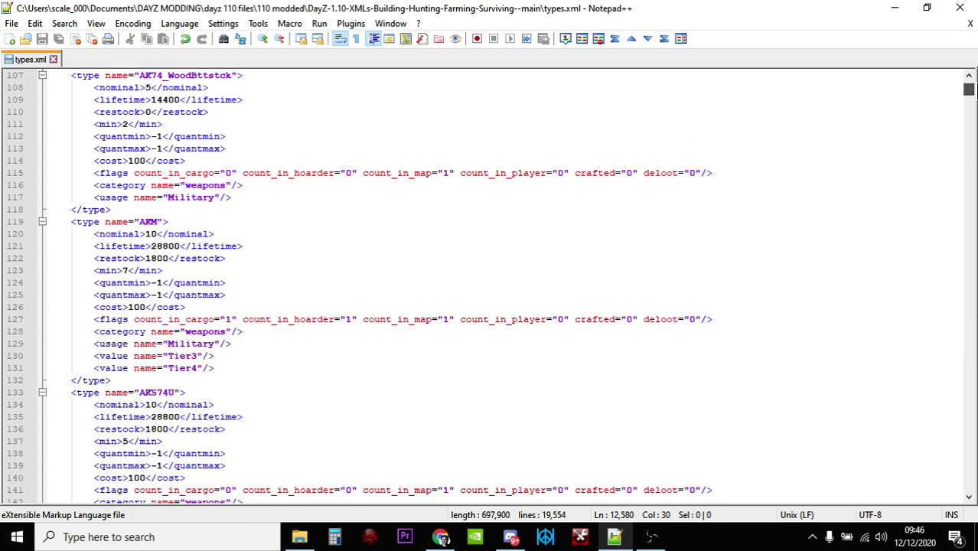
{"action": "scroll", "coordinate": [895, 77], "scroll_direction": "up", "scroll_amount": 12}
{"action": "left_click", "coordinate": [395, 77]}
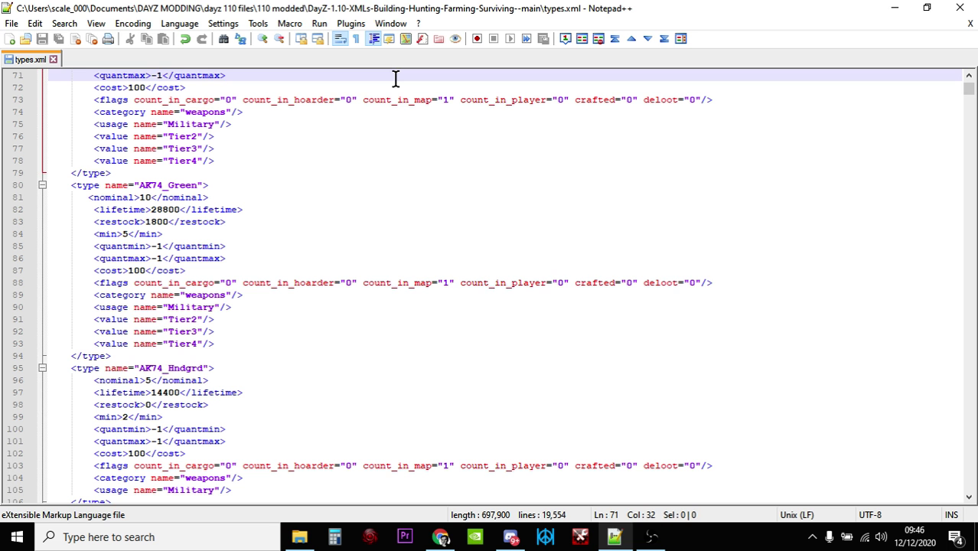
Search types.xml for "santa" to reach the SantasBeard and SantasHat entries.
{"action": "key", "text": "ctrl+f"}
{"action": "key", "text": "Return"}
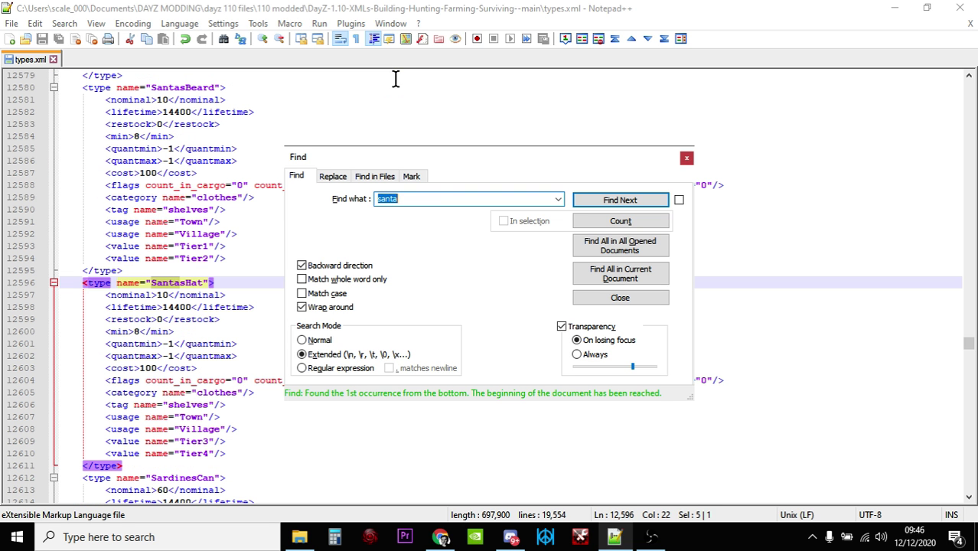
{"action": "left_click", "coordinate": [686, 158]}
{"action": "scroll", "coordinate": [236, 310], "scroll_direction": "up", "scroll_amount": 1}
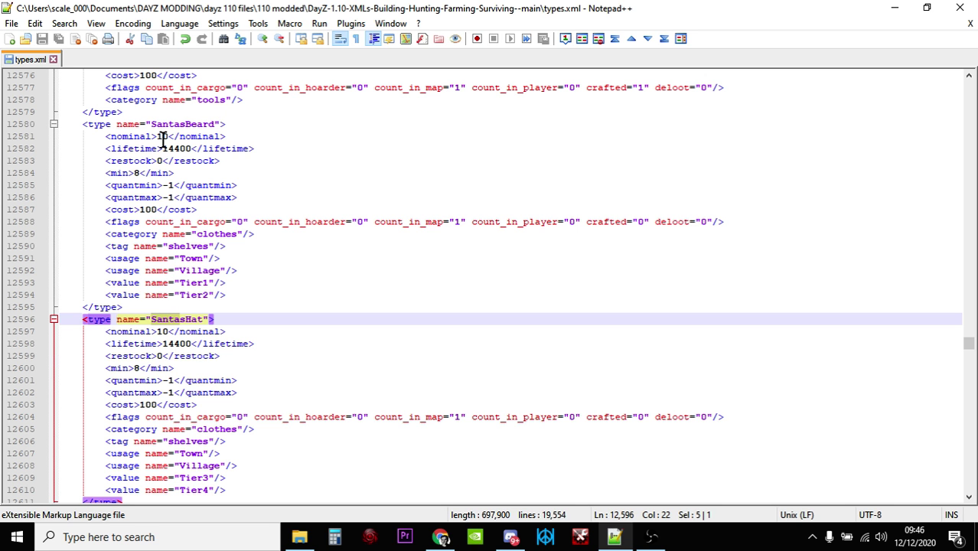
{"action": "left_click", "coordinate": [167, 135]}
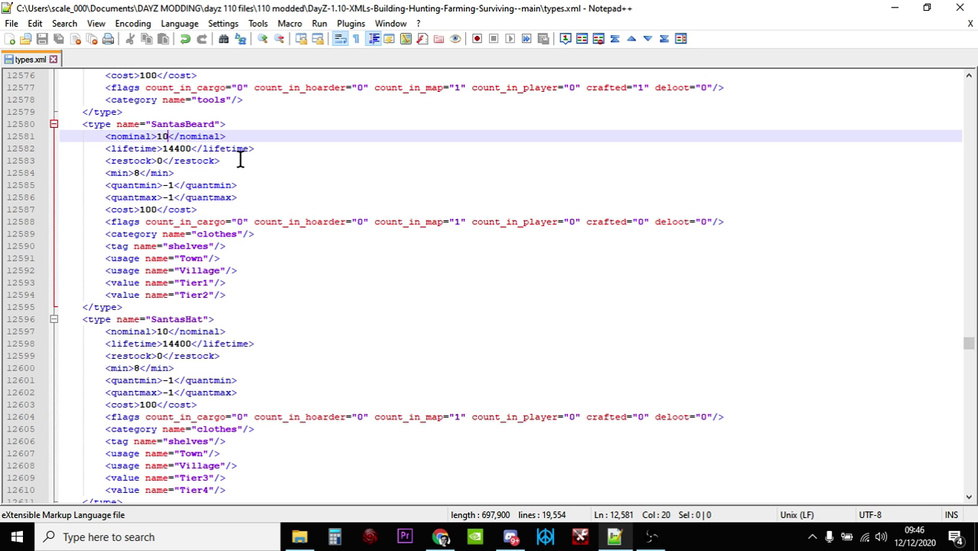
{"action": "left_click", "coordinate": [141, 173]}
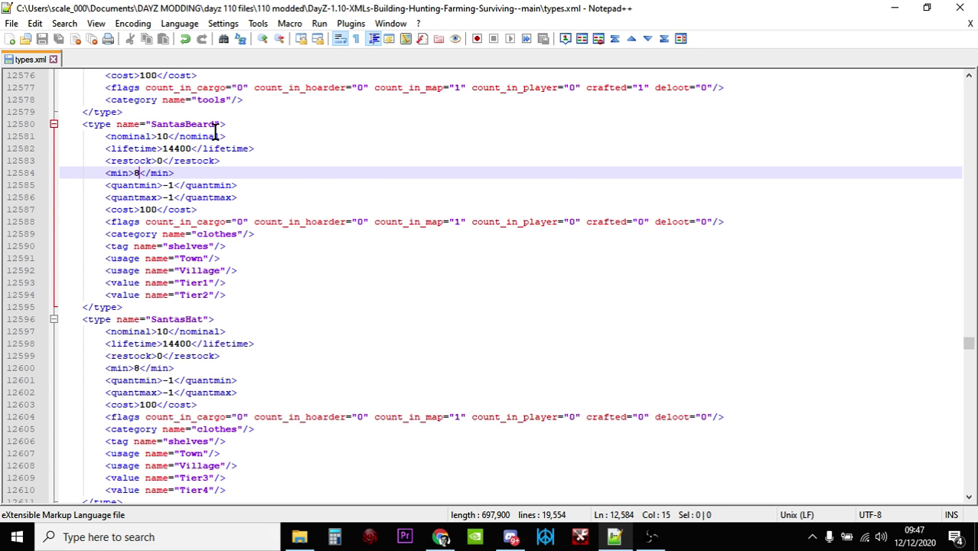
{"action": "scroll", "coordinate": [218, 245], "scroll_direction": "down", "scroll_amount": 1}
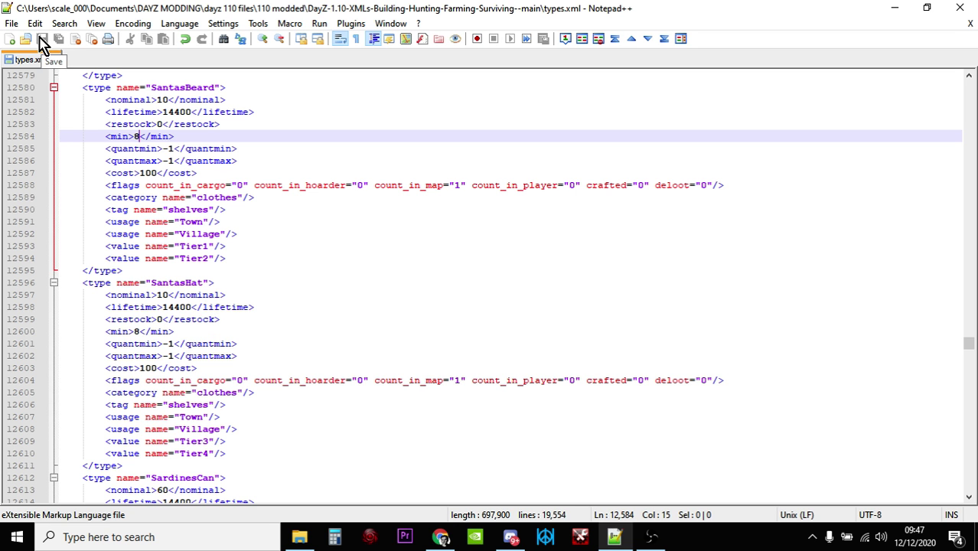
Return to the Nitrado db folder listing with types.xml in Chrome.
{"action": "left_click", "coordinate": [441, 538]}
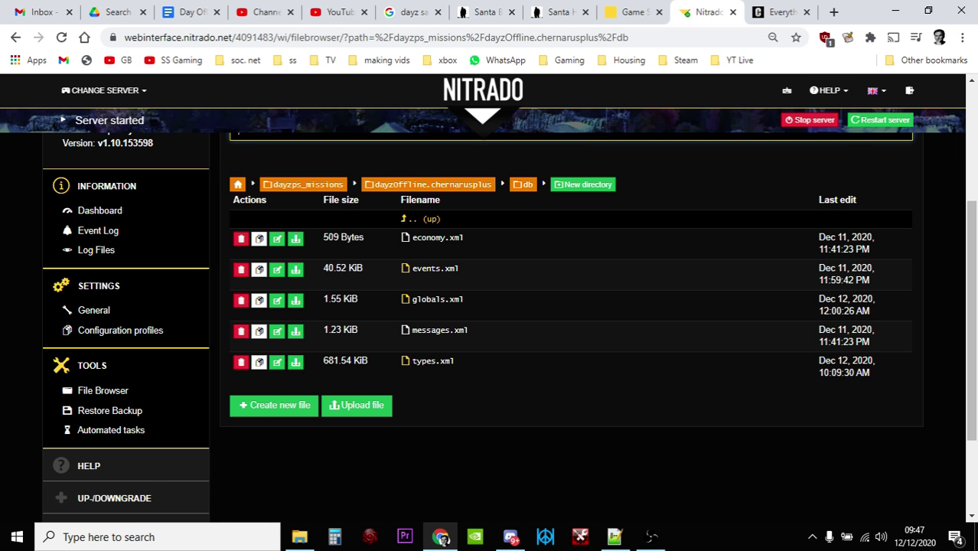
Pass through the Santa Hat wiki page back to the Santa Beard item page.
{"action": "left_click", "coordinate": [558, 14]}
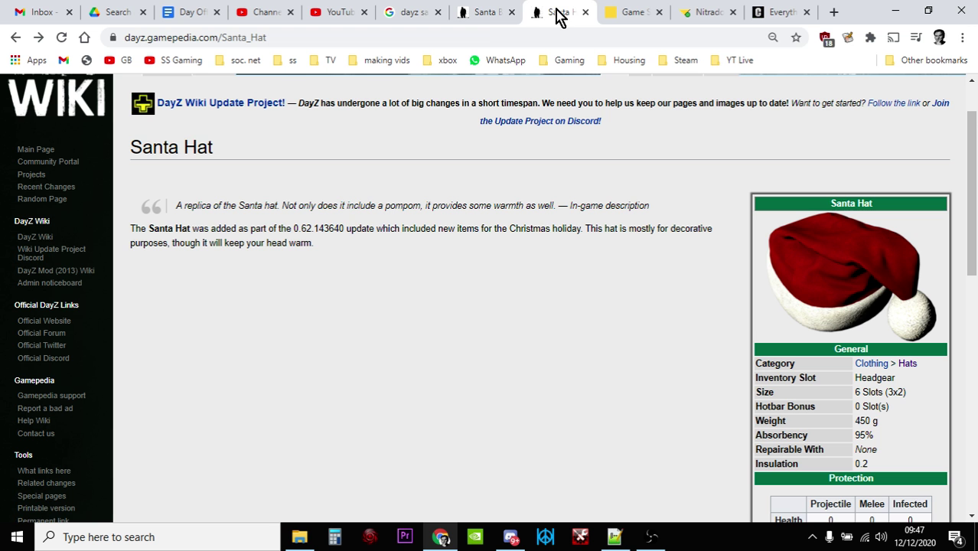
{"action": "left_click", "coordinate": [489, 16]}
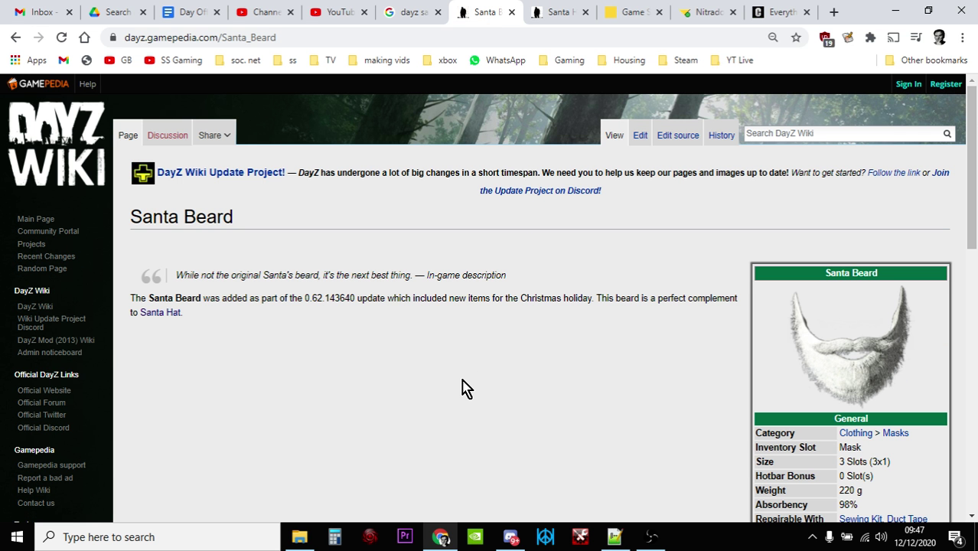